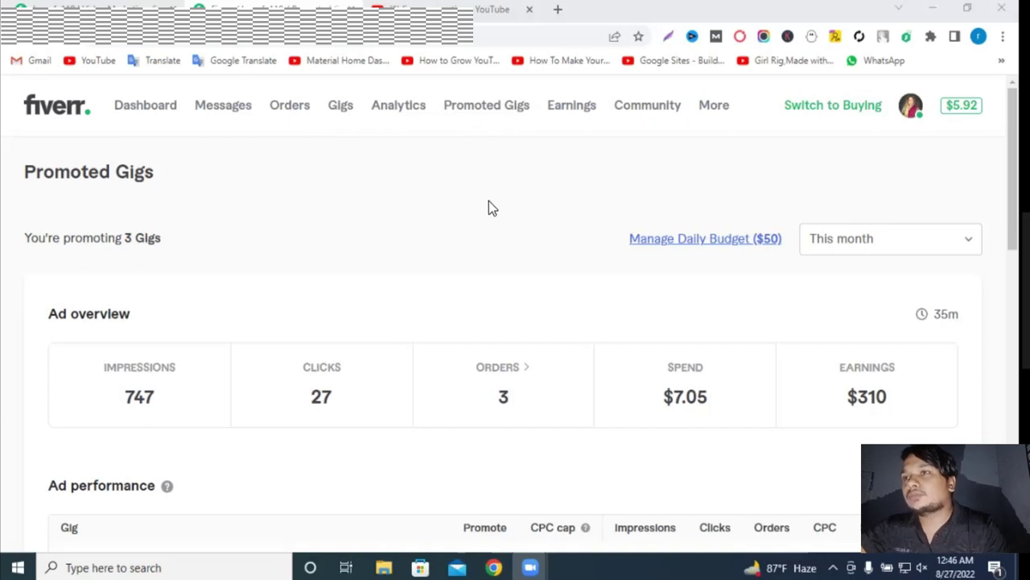
Examine the impressions, clicks and spend figures in this month's promoted gigs ad overview
scroll(489, 203, down, 1)
scroll(488, 203, up, 1)
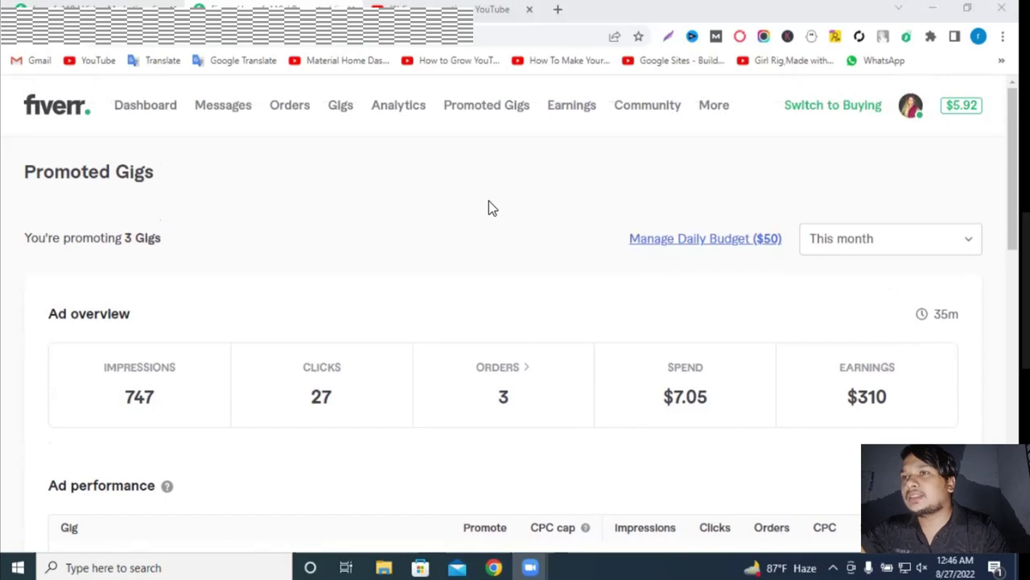
scroll(488, 203, down, 1)
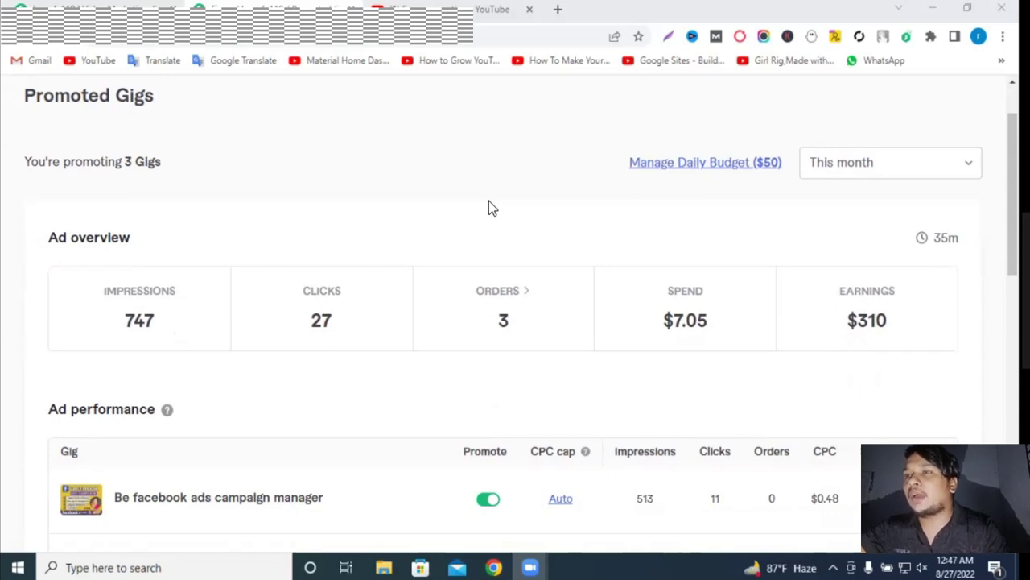
scroll(489, 202, up, 1)
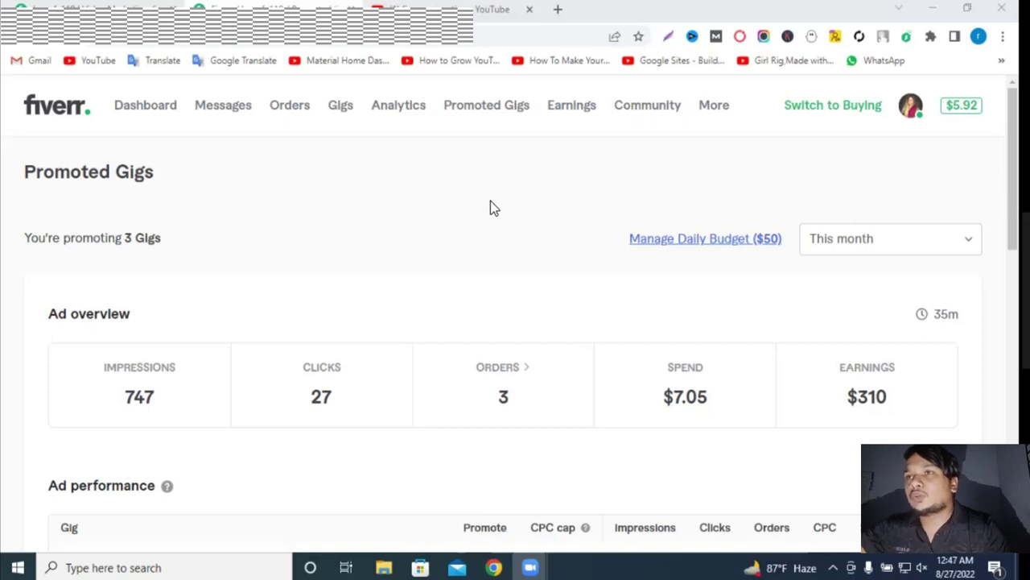
scroll(366, 275, down, 1)
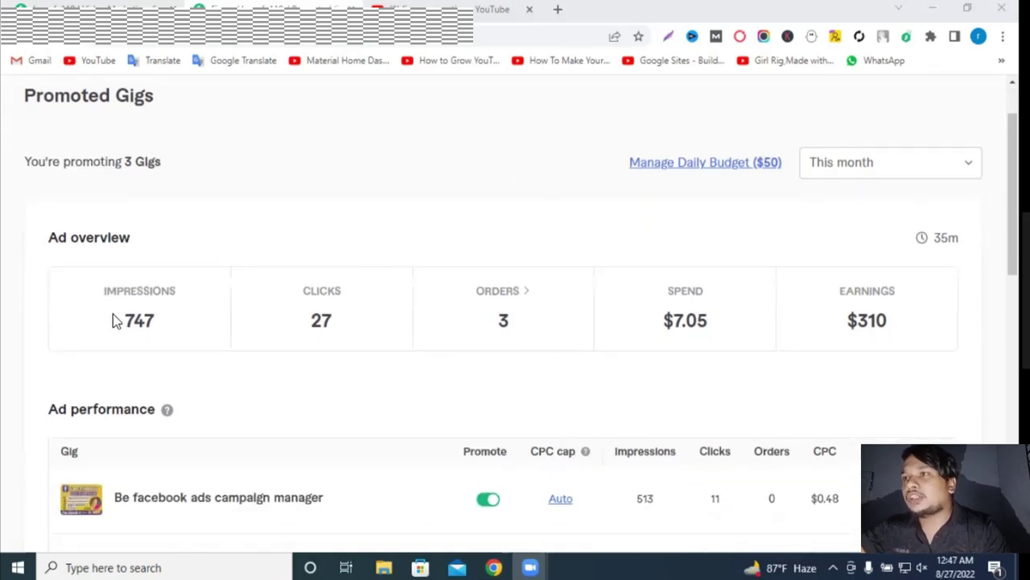
drag(151, 322, 121, 322)
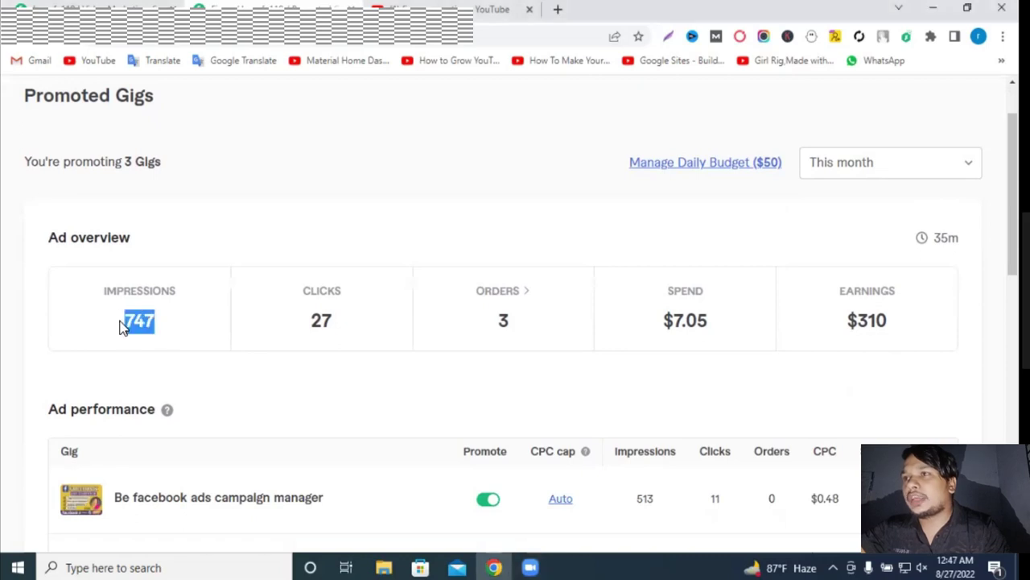
click(304, 326)
drag(333, 322, 300, 333)
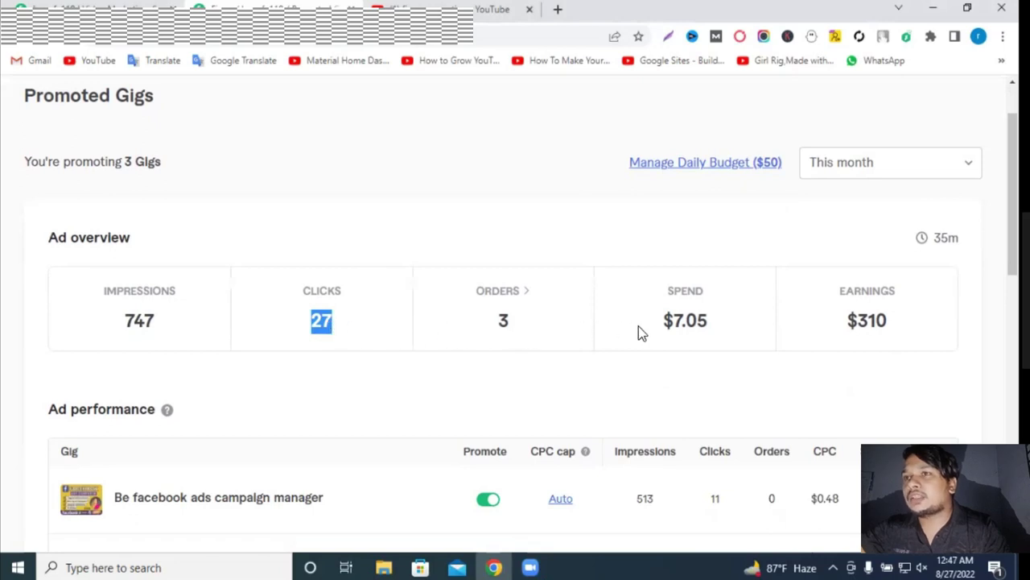
drag(674, 322, 710, 322)
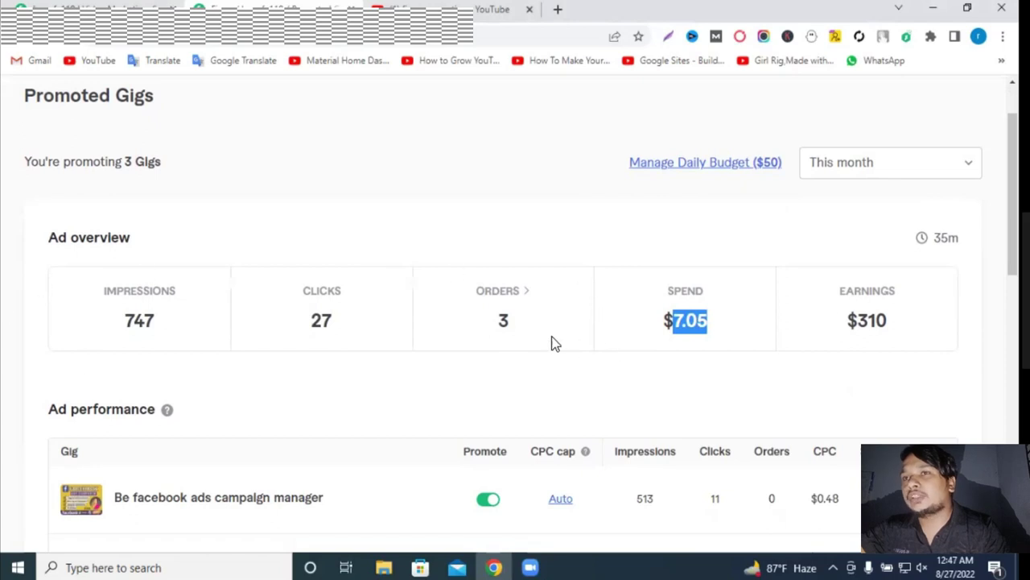
Review the ad performance table for each of the promoted gigs
scroll(362, 321, down, 2)
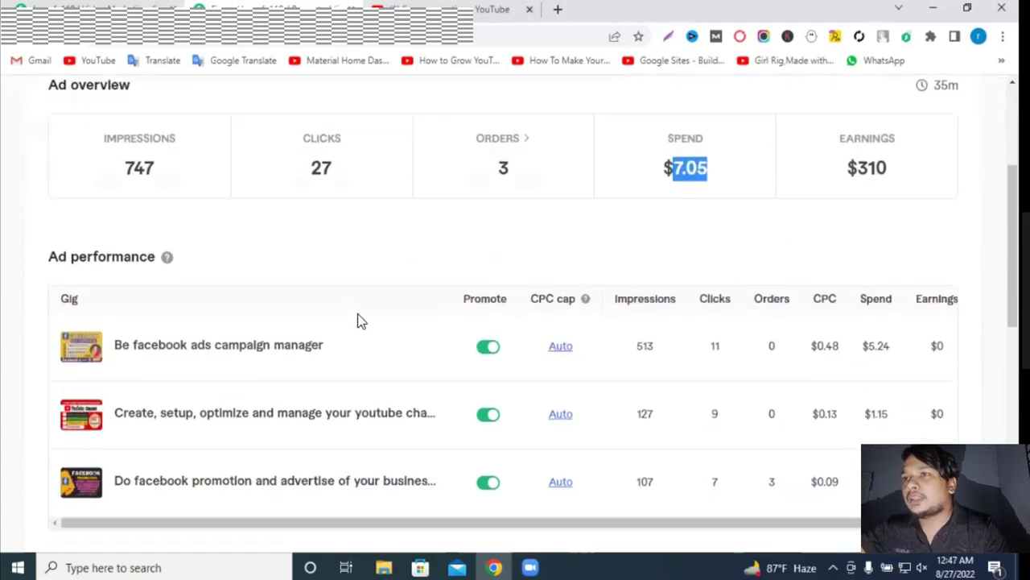
scroll(362, 321, down, 1)
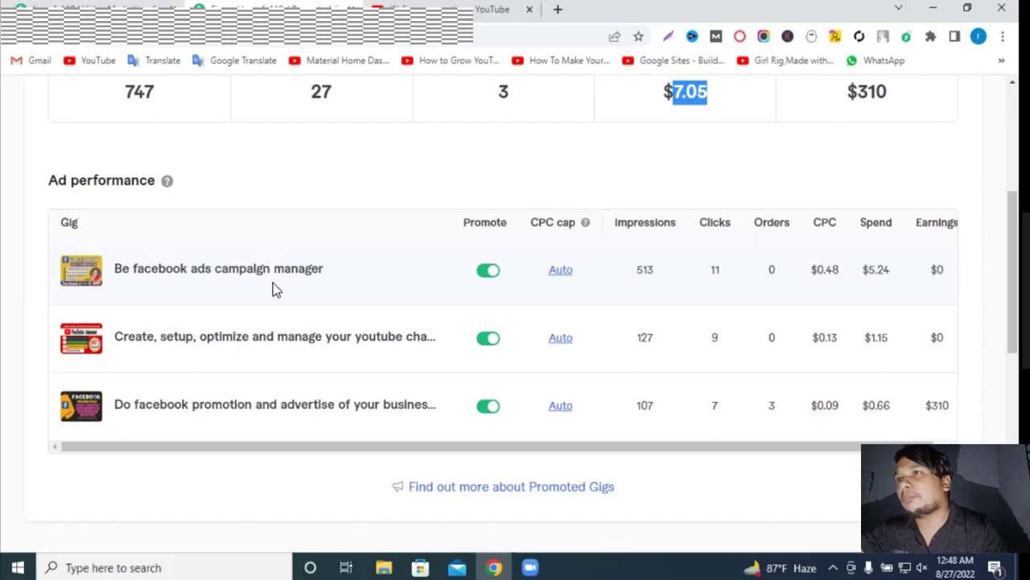
scroll(272, 288, up, 1)
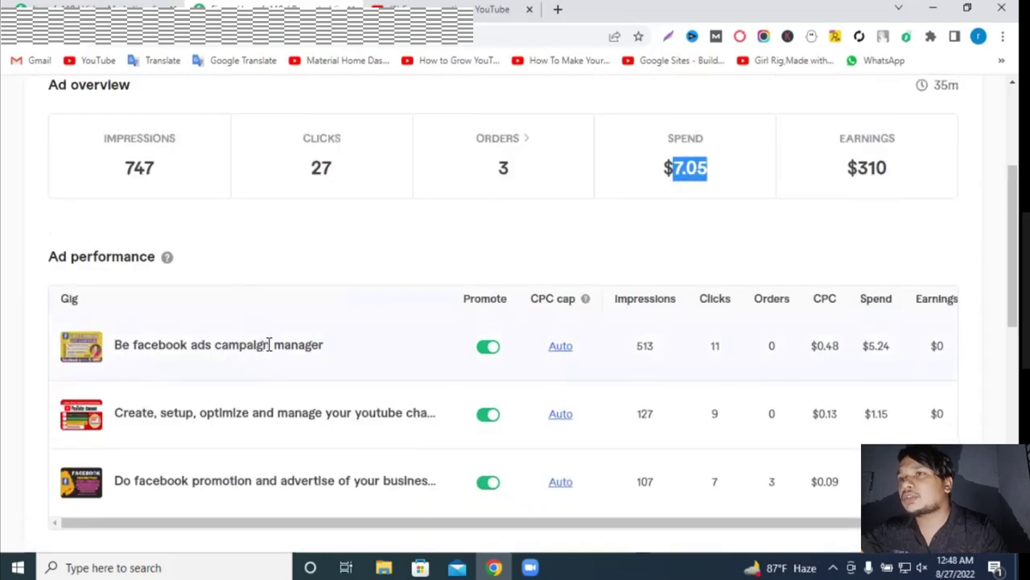
scroll(269, 345, down, 1)
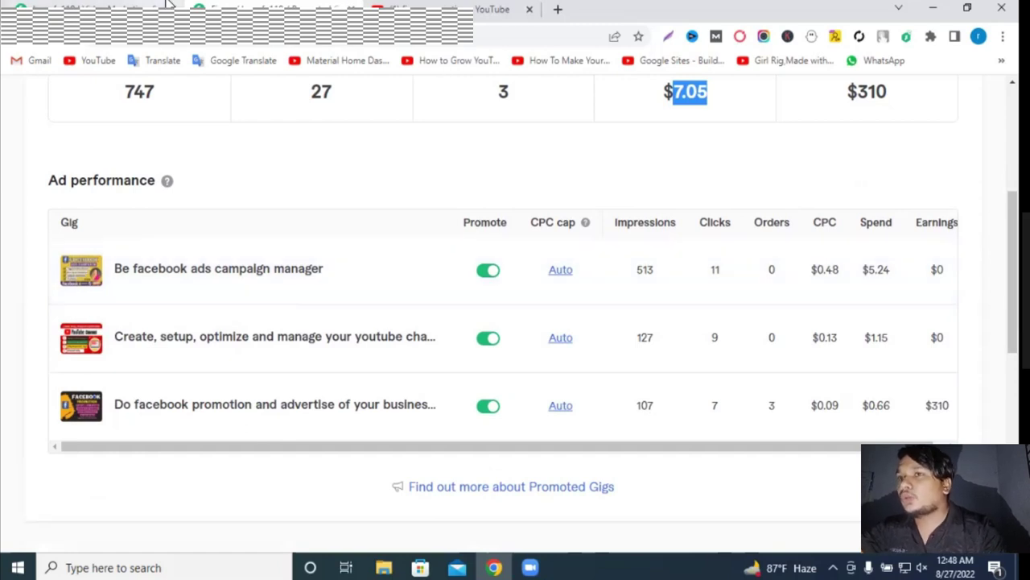
View the daily budget options, including the recommended-budget tip and custom amount, and close them without saving
scroll(273, 207, up, 3)
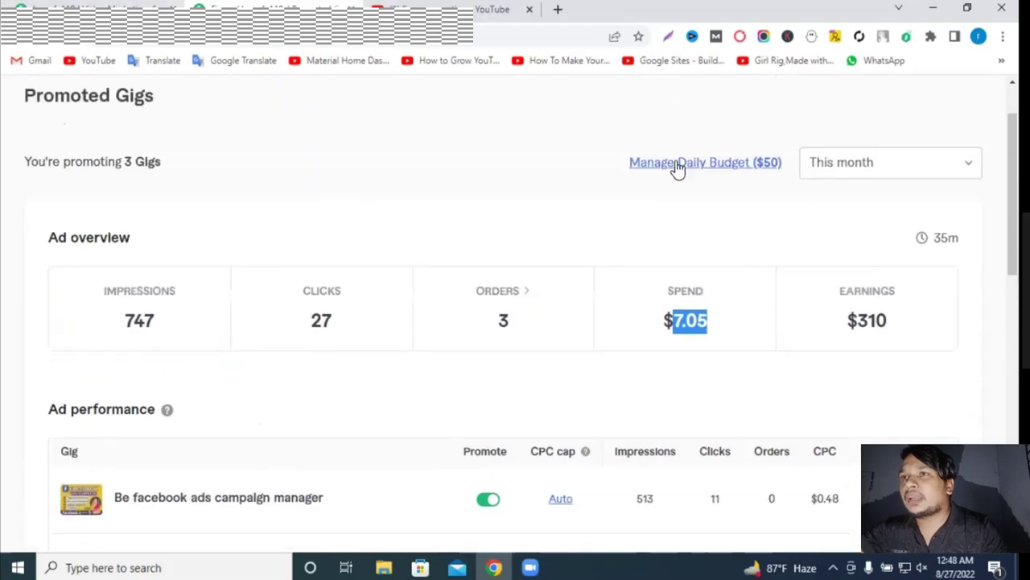
click(656, 172)
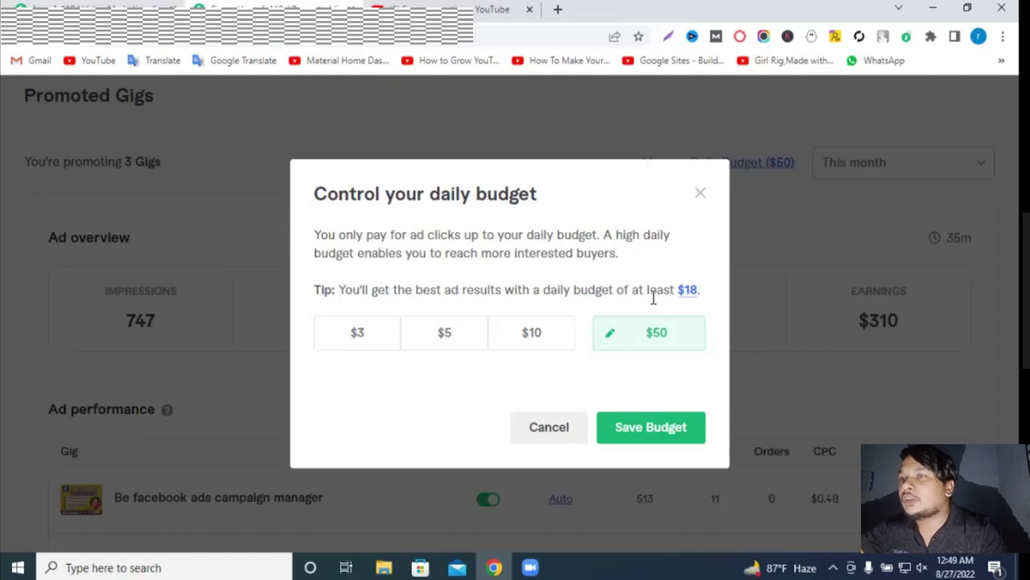
drag(366, 290, 496, 298)
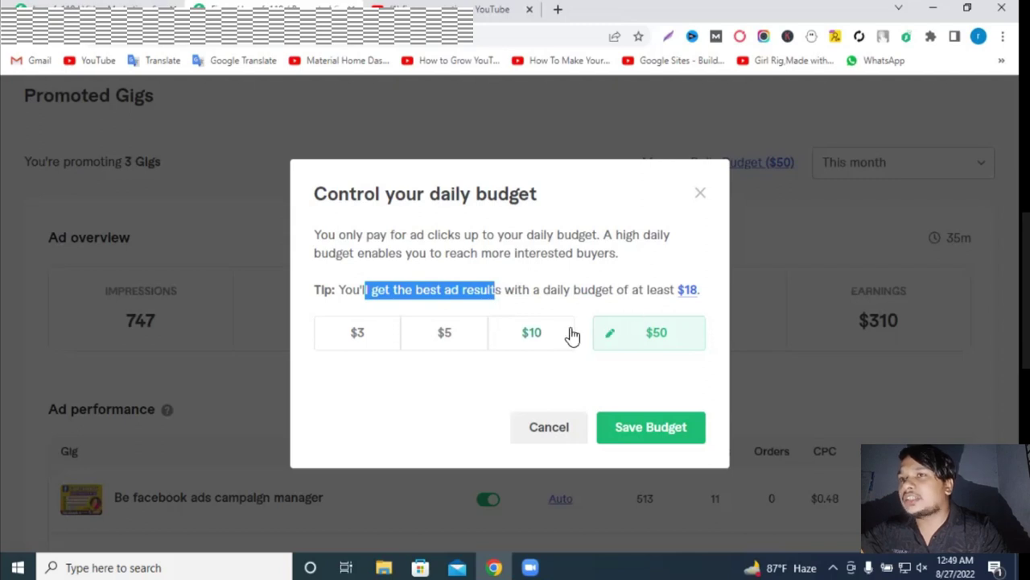
click(612, 340)
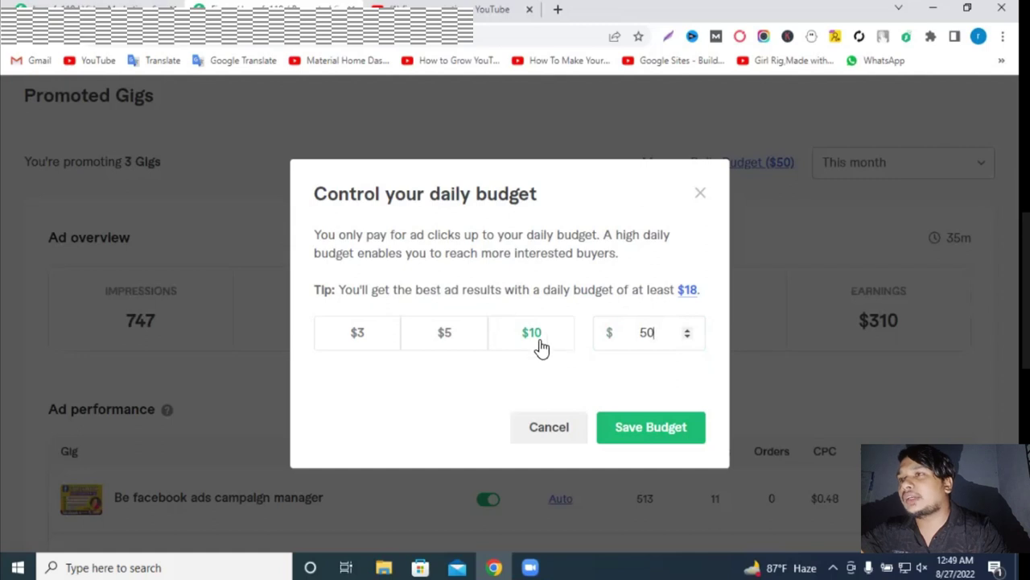
click(701, 199)
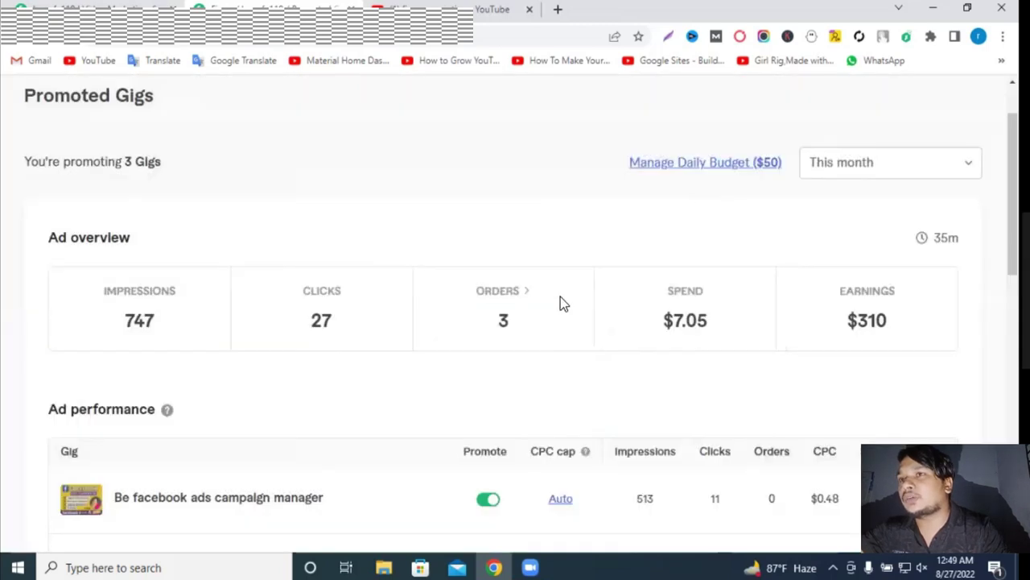
View the click price cap options for the "Do facebook promotion" gig and close them without saving
scroll(560, 303, down, 3)
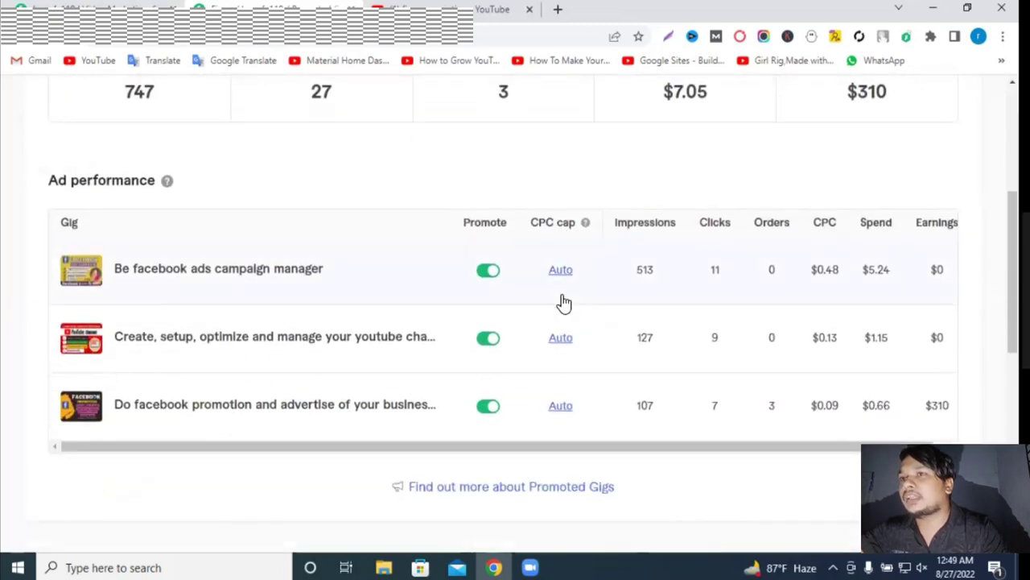
scroll(674, 274, up, 1)
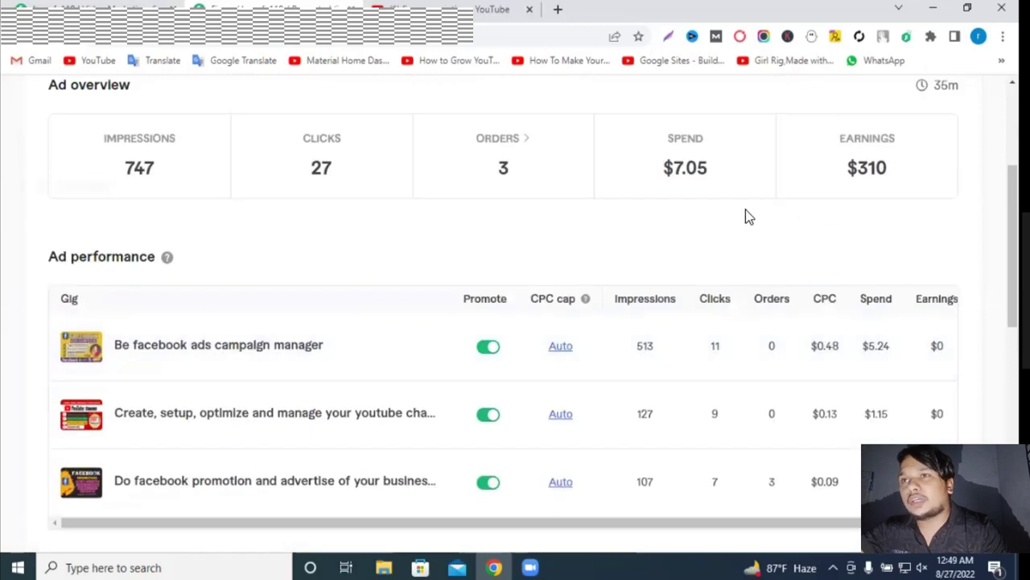
scroll(696, 189, up, 1)
scroll(668, 217, down, 1)
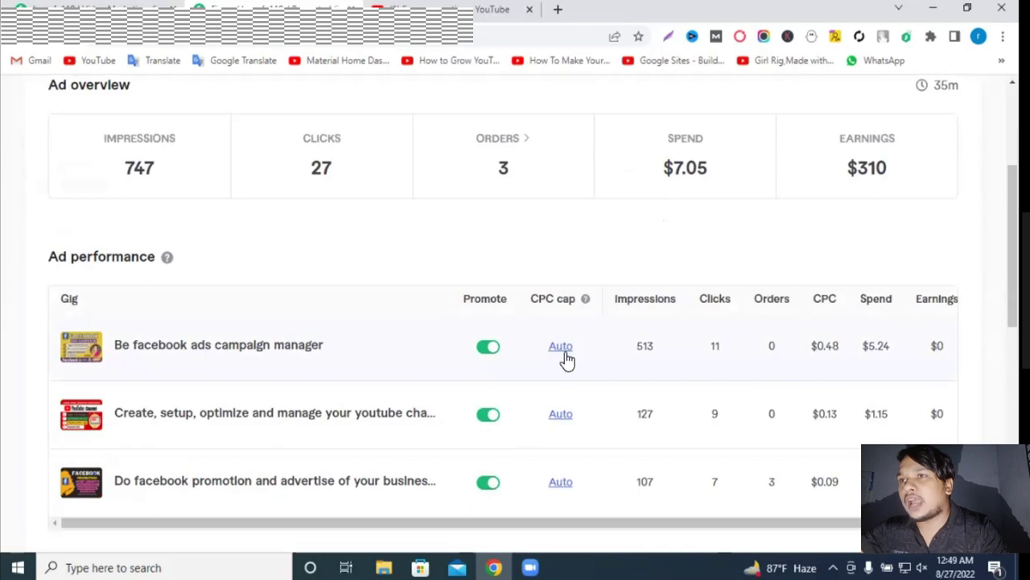
scroll(568, 367, down, 1)
scroll(563, 375, down, 1)
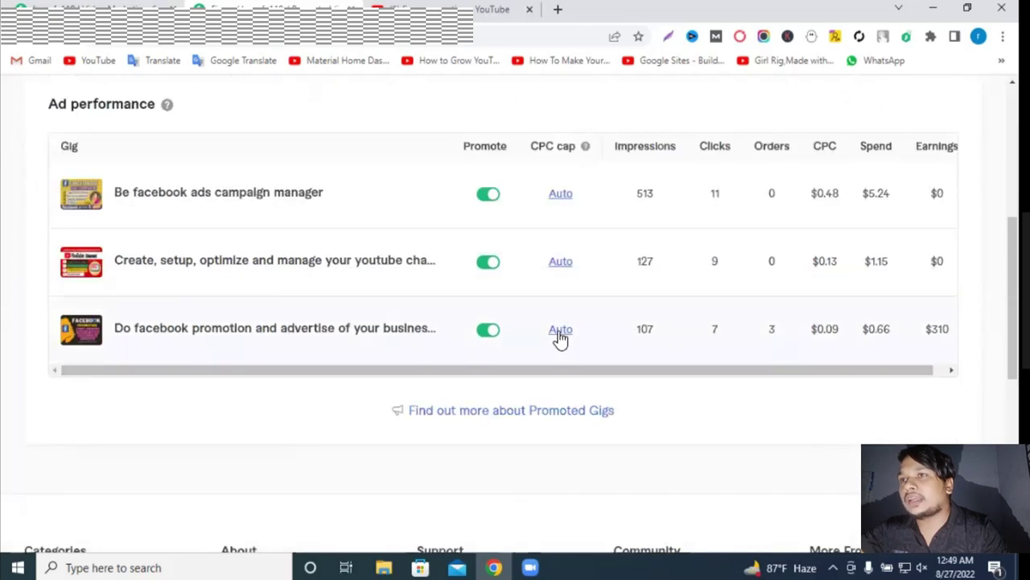
click(560, 330)
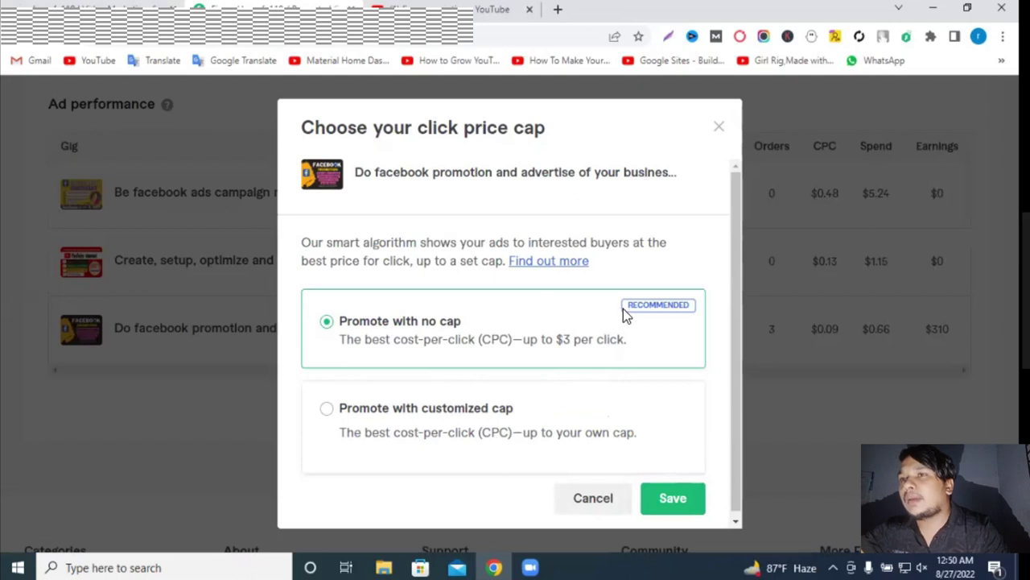
click(719, 129)
Reopen the daily budget settings to check the selected amount, leaving without saving
scroll(602, 225, up, 1)
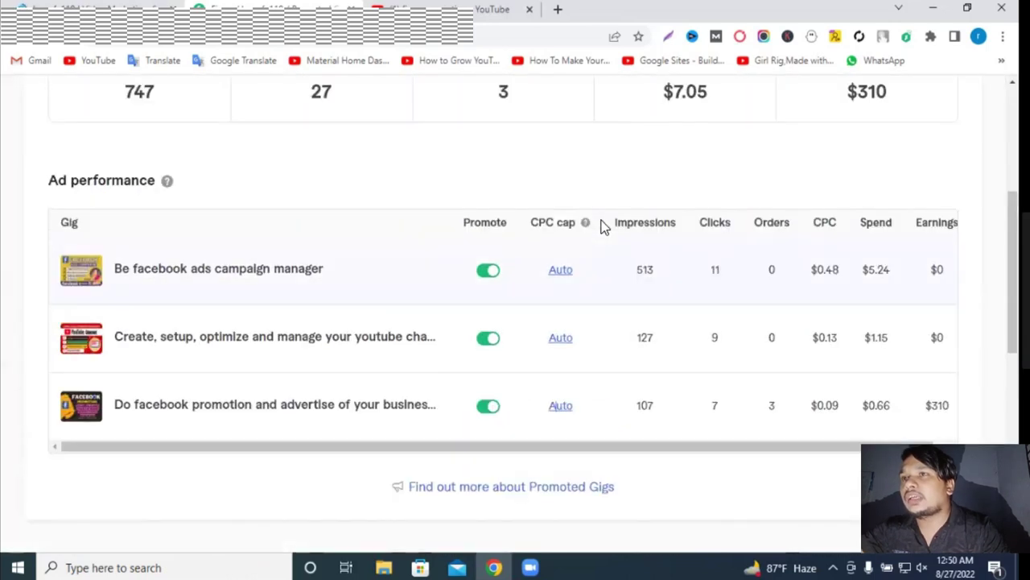
scroll(602, 227, up, 2)
scroll(602, 227, down, 2)
scroll(602, 227, up, 3)
scroll(603, 226, down, 2)
scroll(603, 225, up, 2)
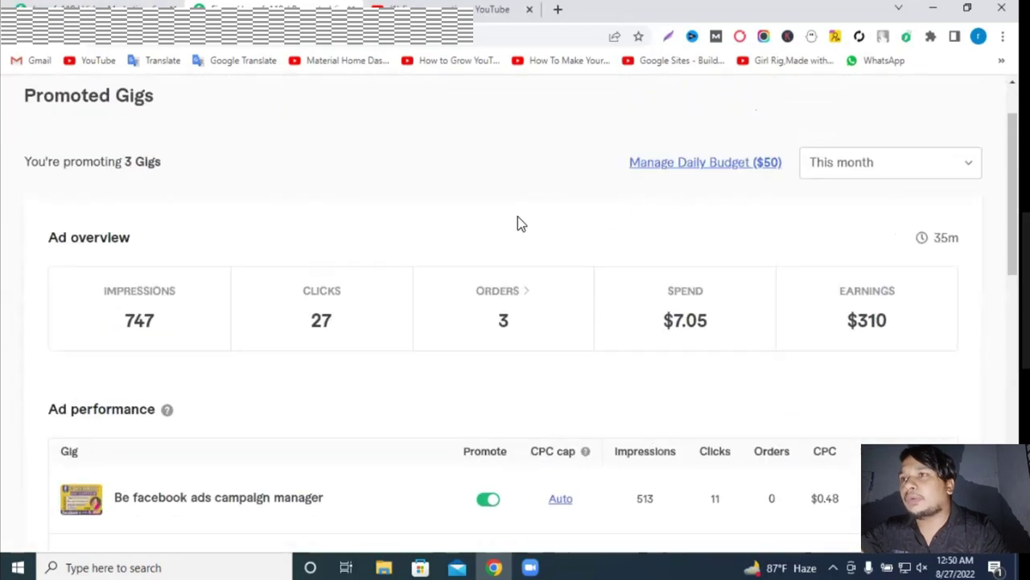
scroll(507, 338, down, 2)
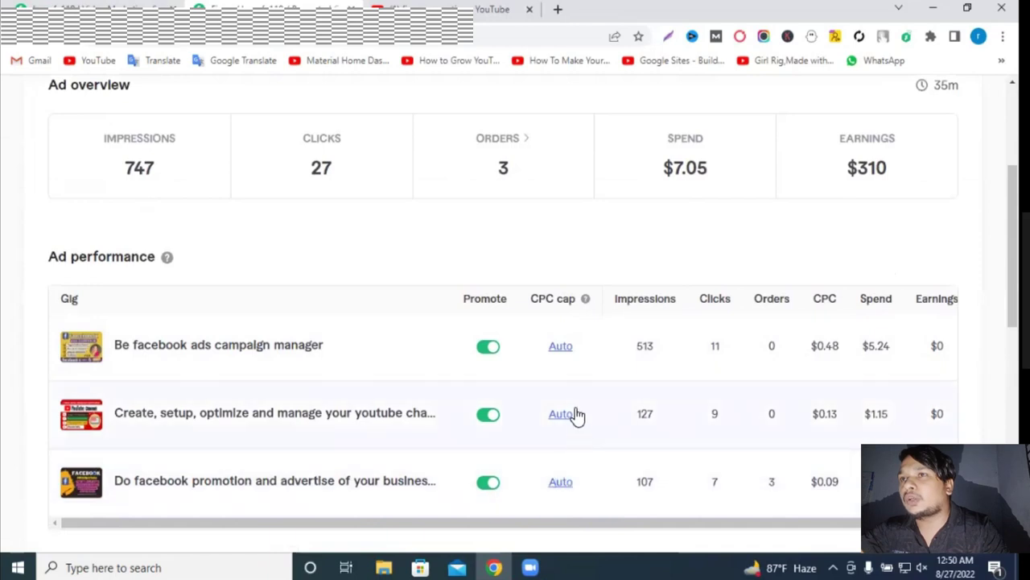
scroll(682, 234, up, 2)
click(669, 163)
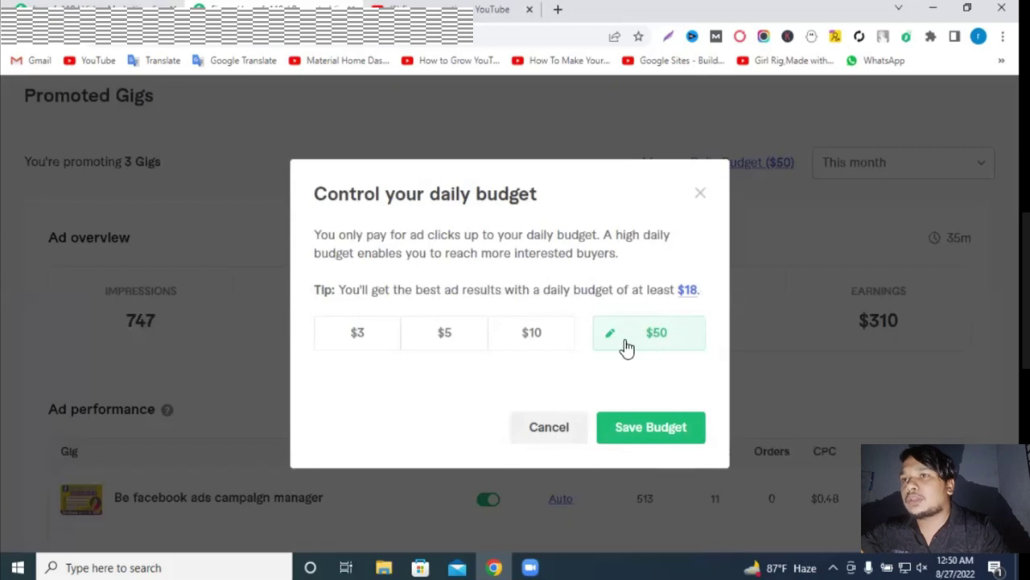
click(700, 193)
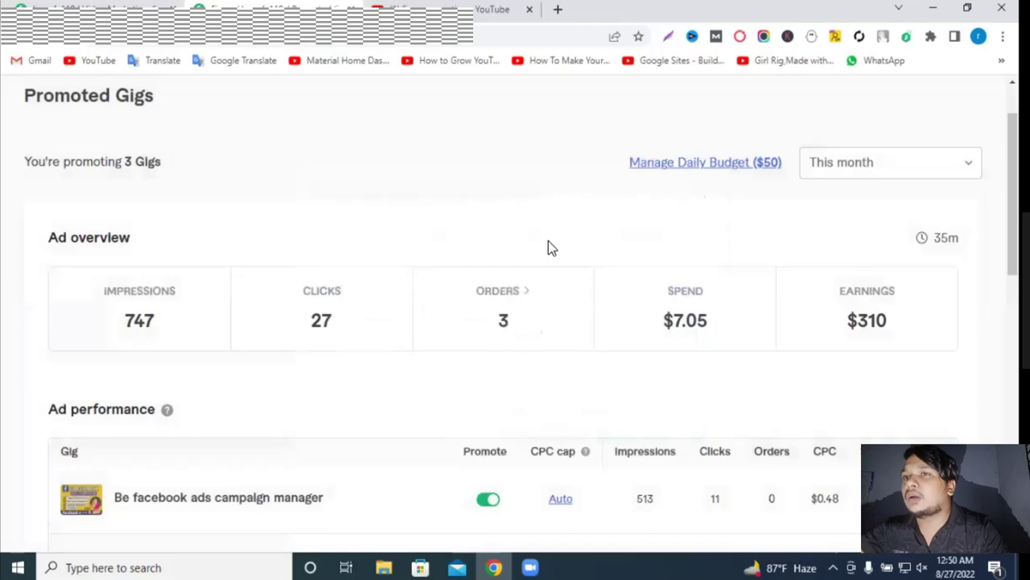
scroll(548, 241, down, 1)
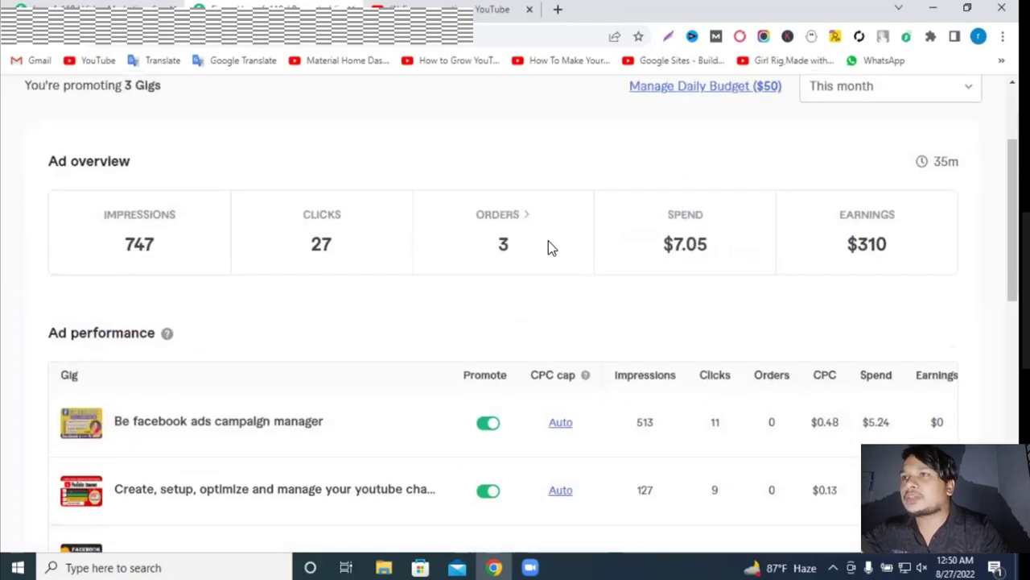
scroll(548, 241, up, 2)
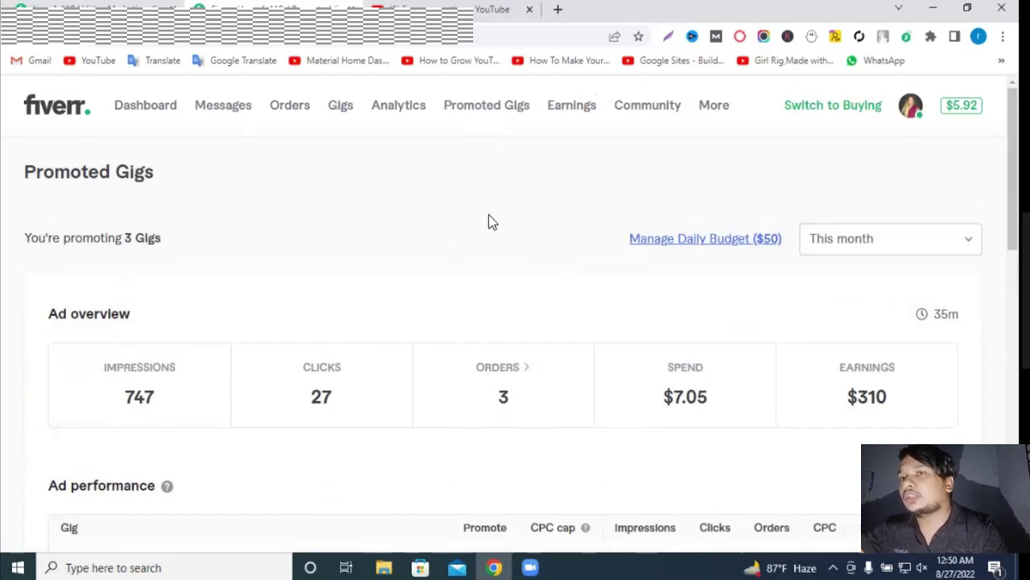
scroll(563, 209, down, 1)
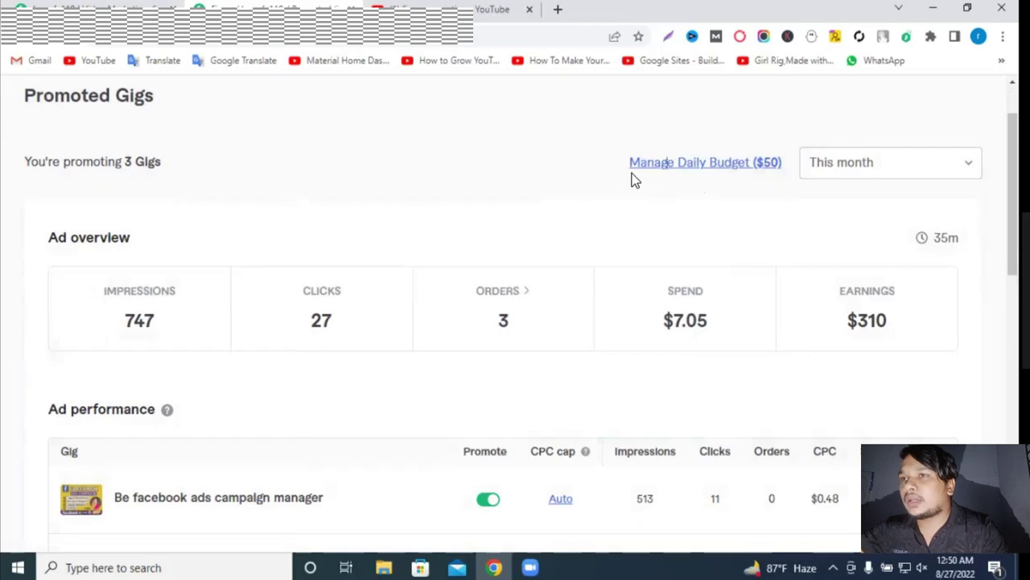
scroll(558, 419, down, 1)
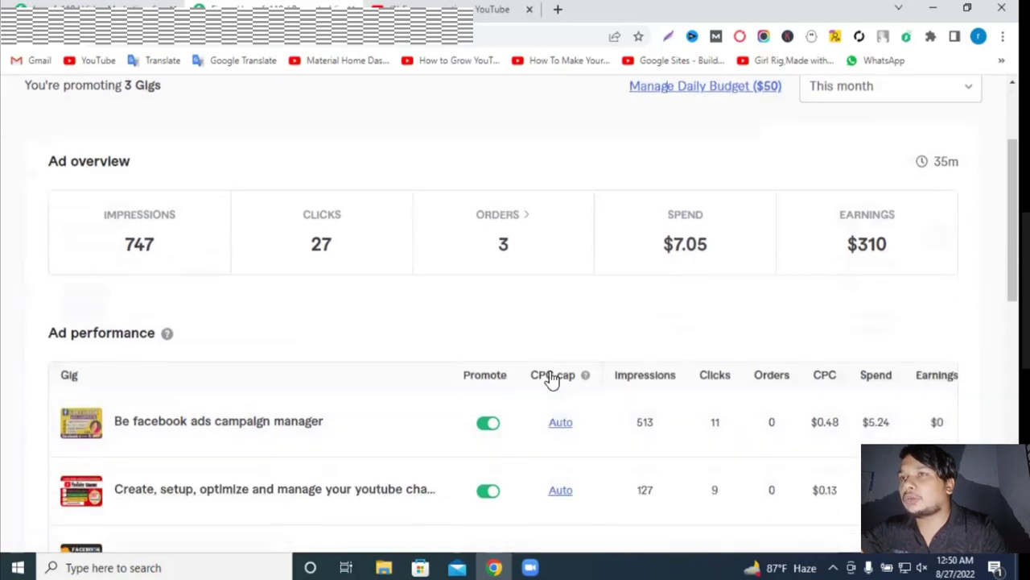
scroll(550, 362, up, 2)
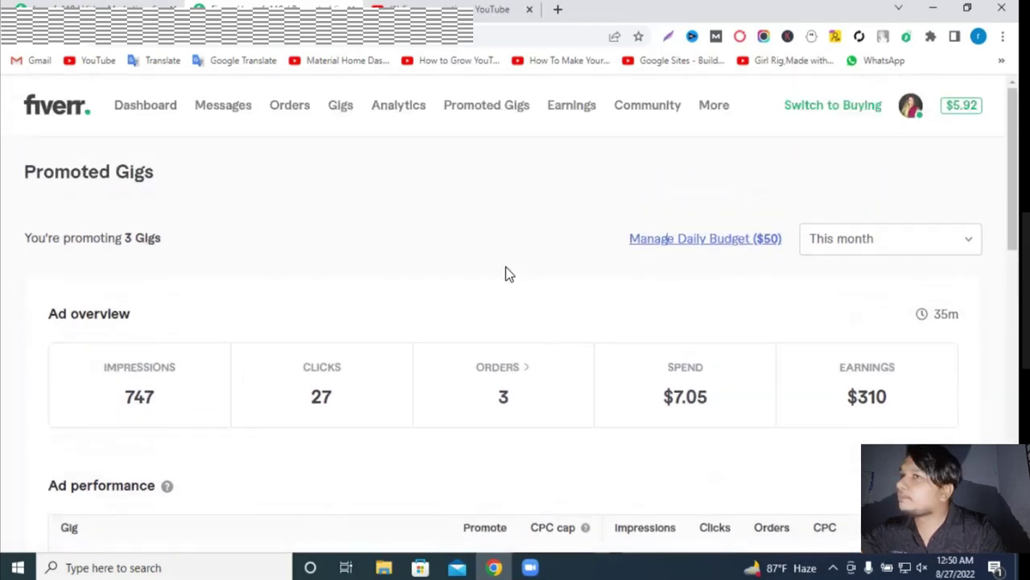